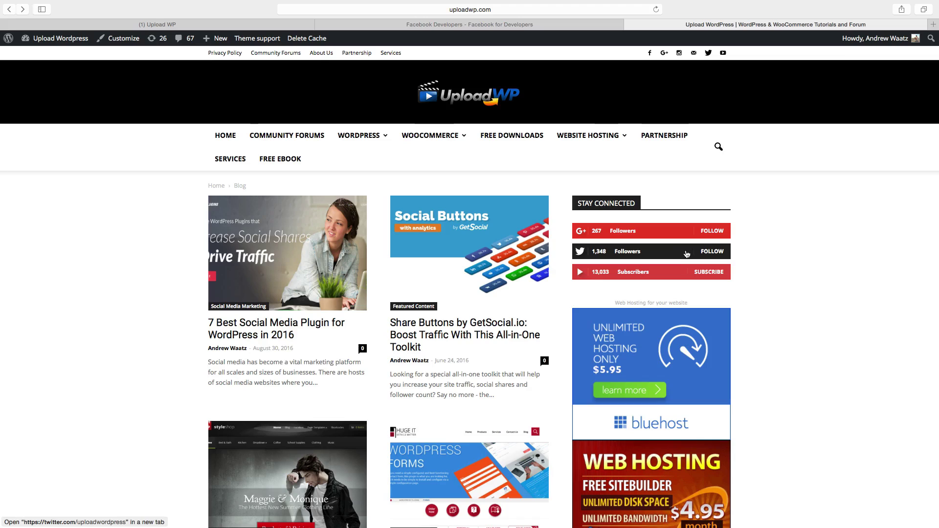
- On Facebook Developers, start a new App ID, view its categories, then cancel the form
click(430, 26)
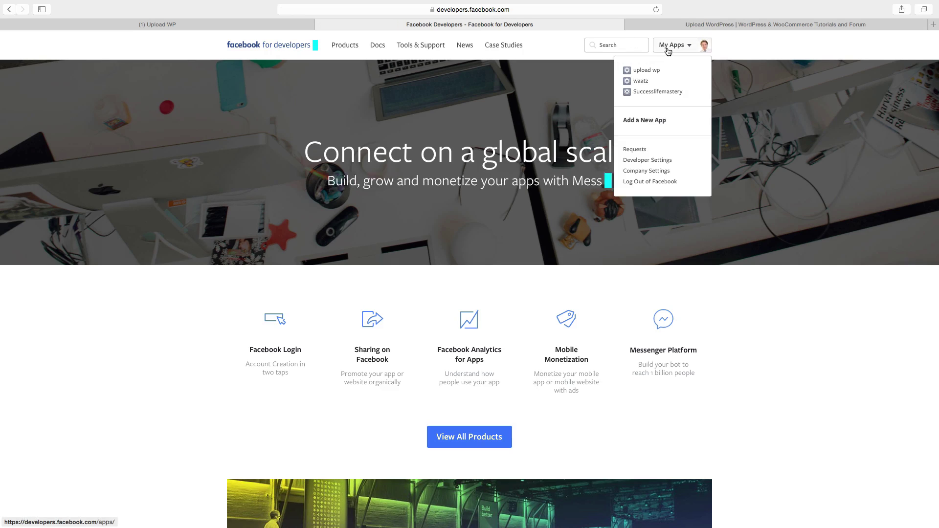
mouse_move(673, 45)
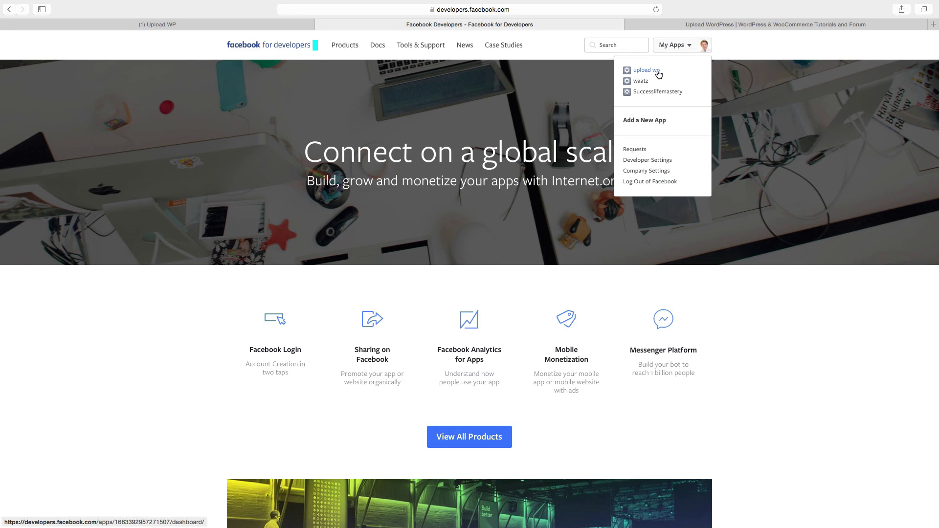
click(633, 123)
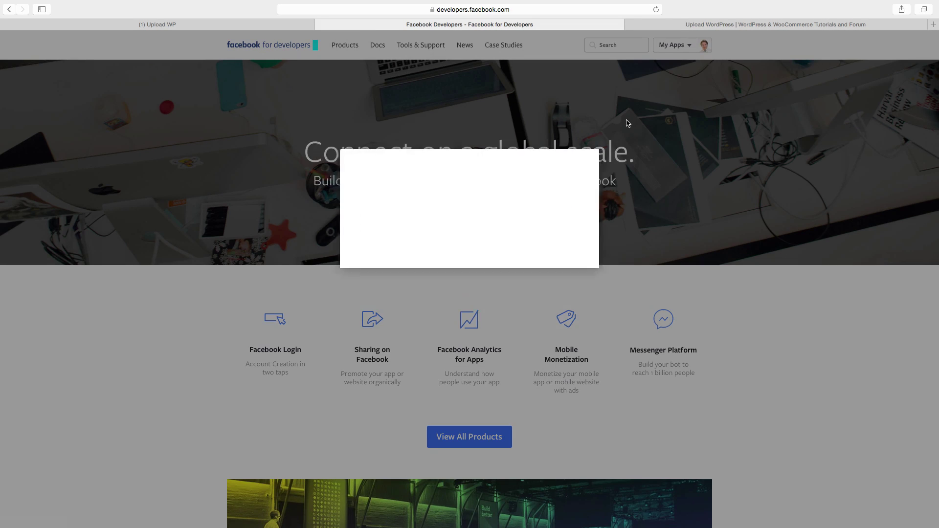
click(318, 199)
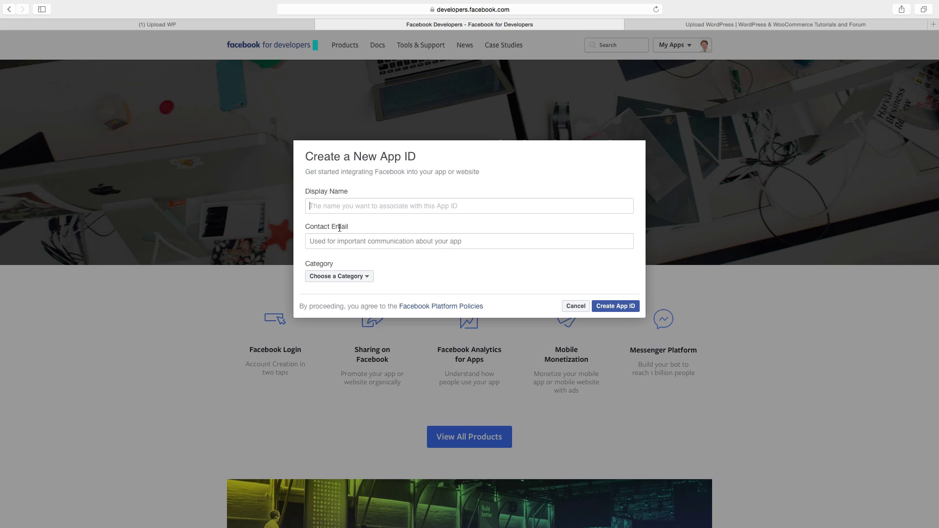
click(333, 276)
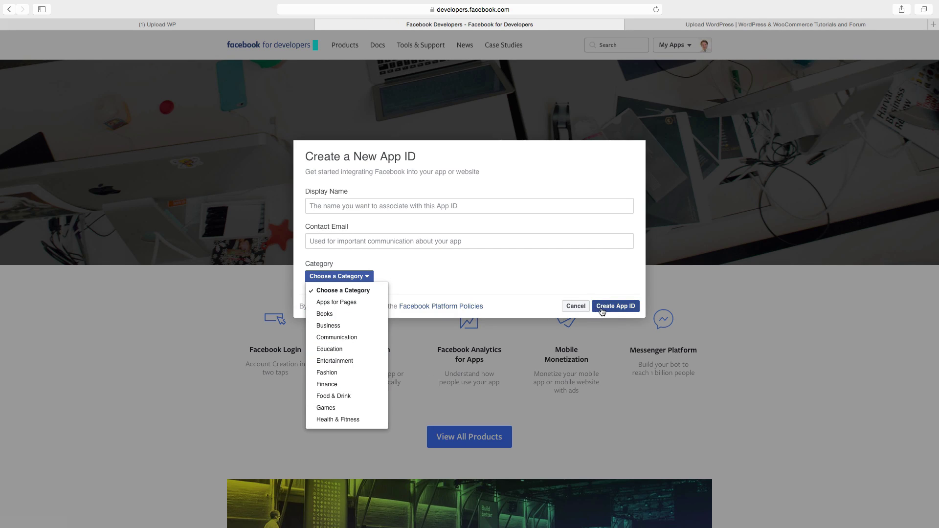
click(568, 305)
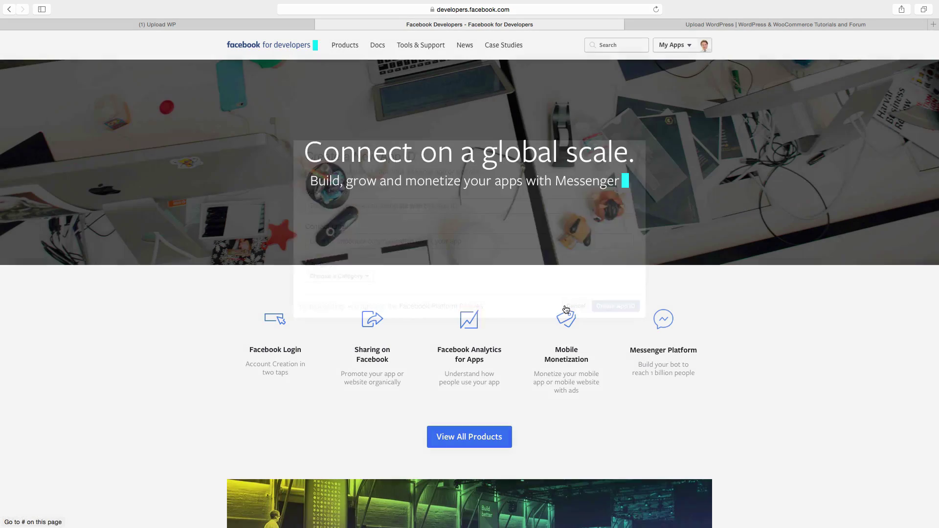
- Go to Docs > Social Plugins > Page Plugin documentation
click(372, 45)
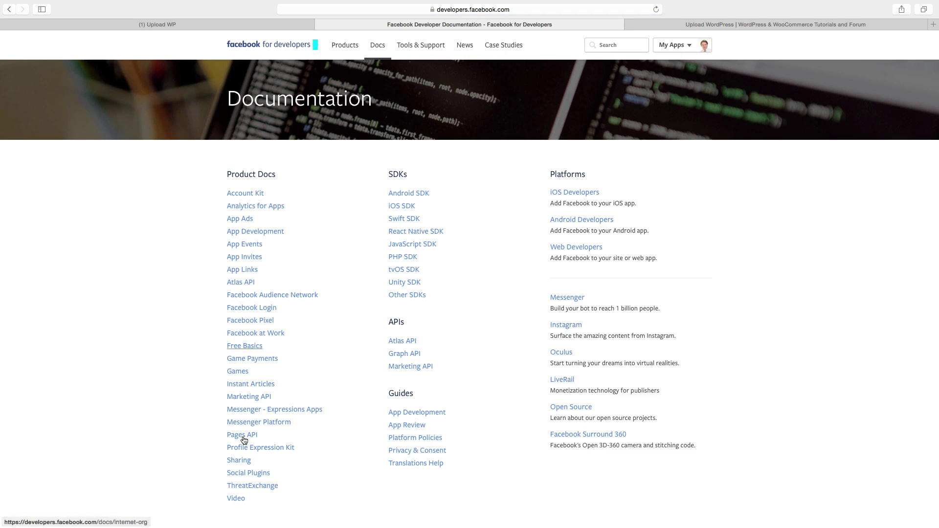
click(243, 474)
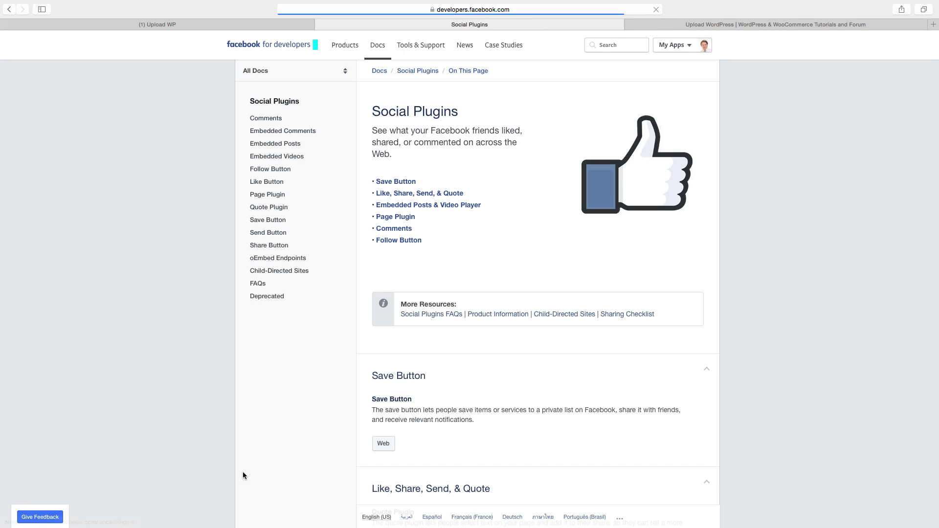
click(266, 196)
scroll(455, 248, down, 5)
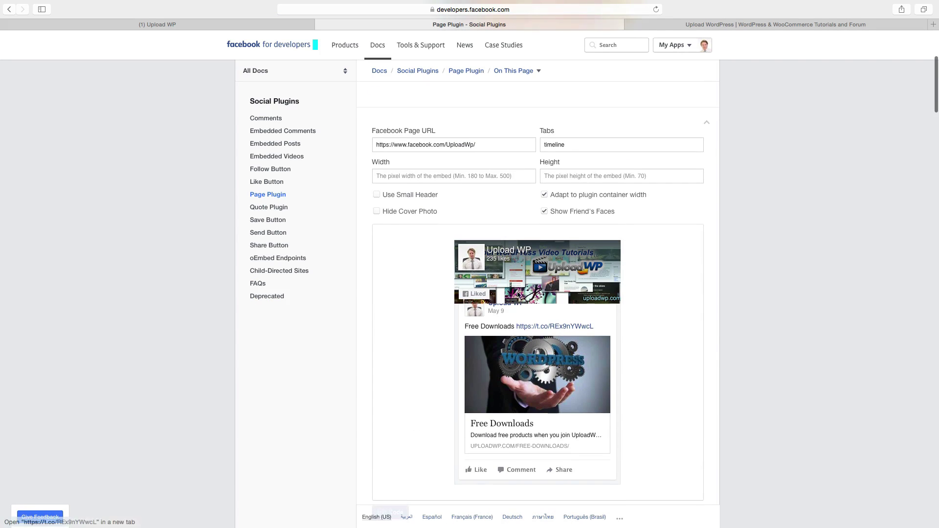
scroll(455, 249, up, 3)
scroll(433, 327, up, 2)
scroll(436, 334, down, 3)
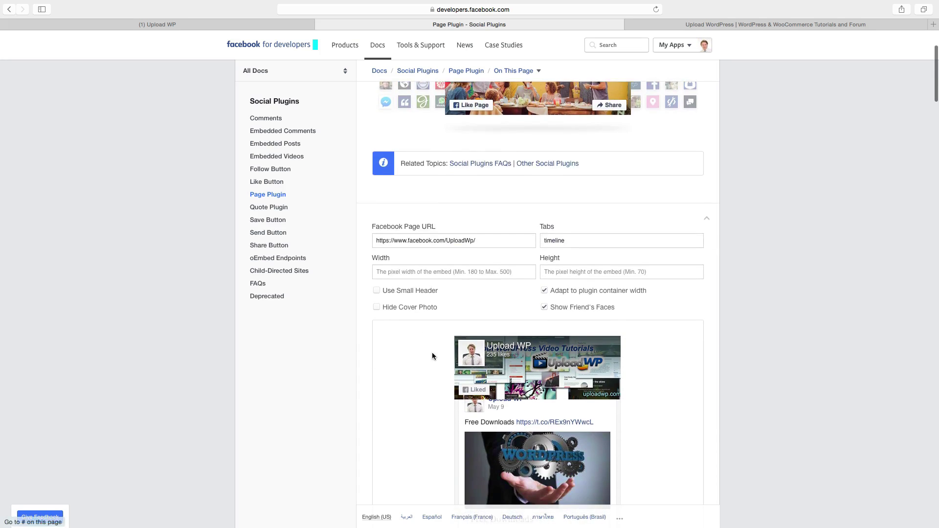
scroll(432, 352, down, 3)
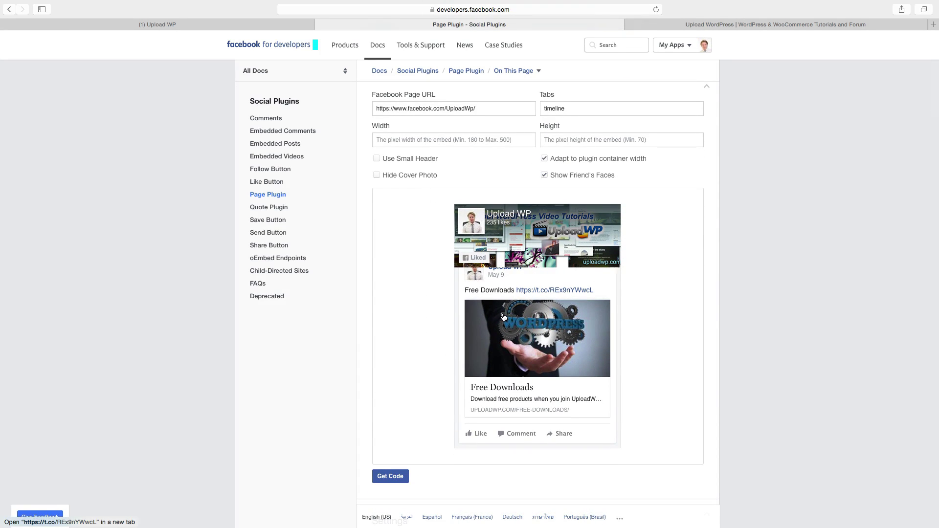
scroll(444, 318, up, 1)
scroll(443, 319, up, 4)
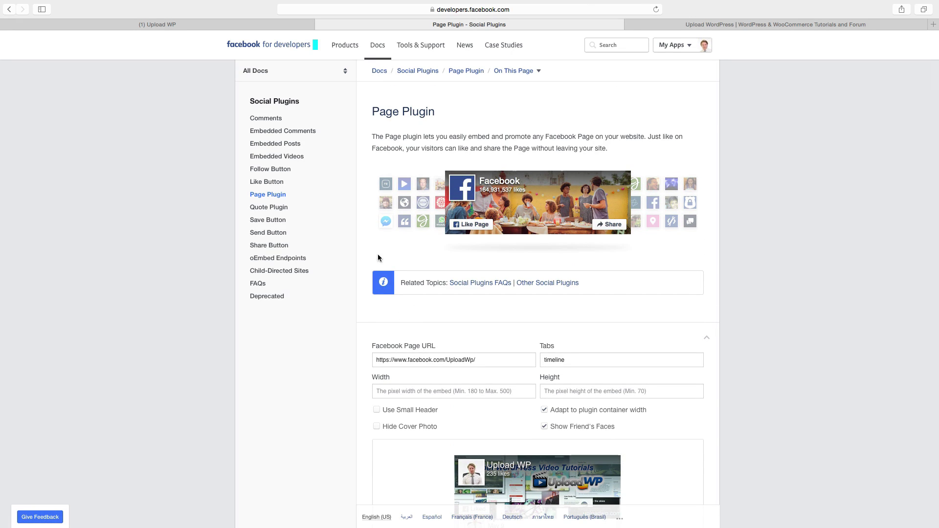
- Check the Upload WP Facebook page's address, then return to the Page Plugin docs
click(157, 26)
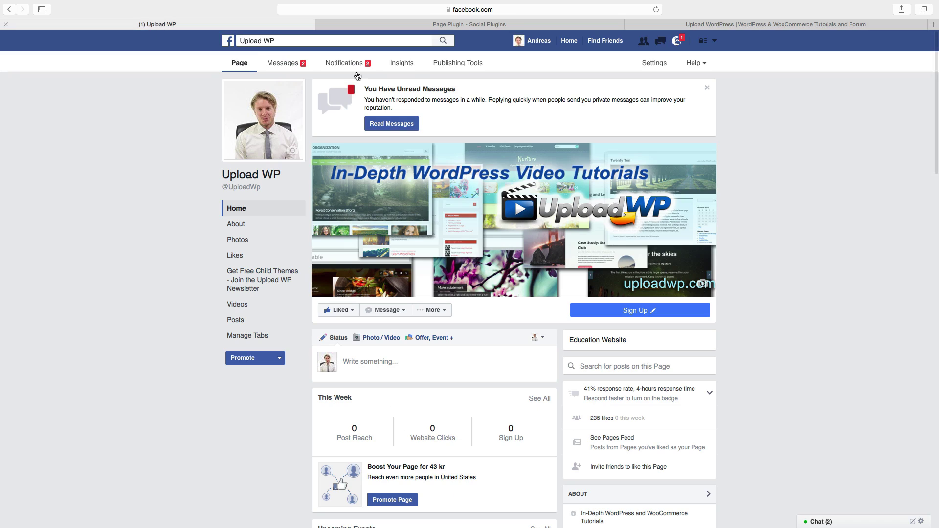
click(383, 9)
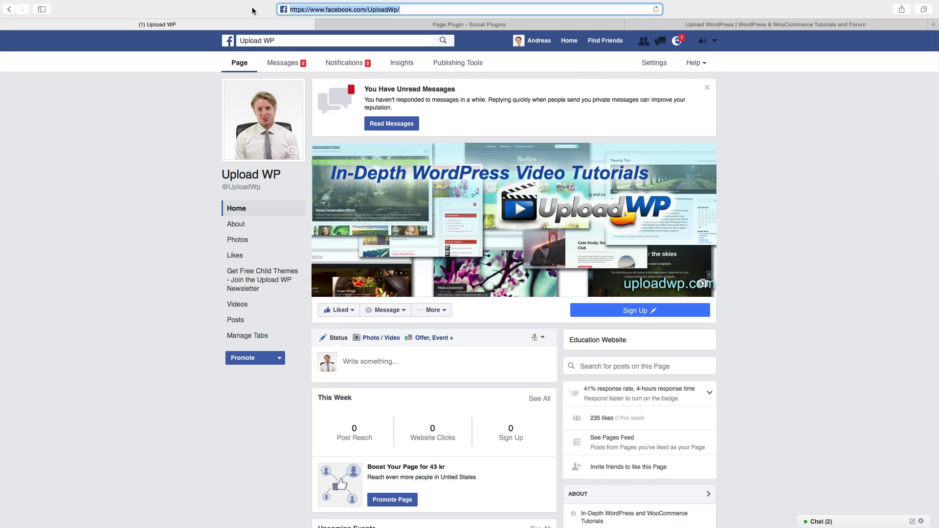
click(434, 22)
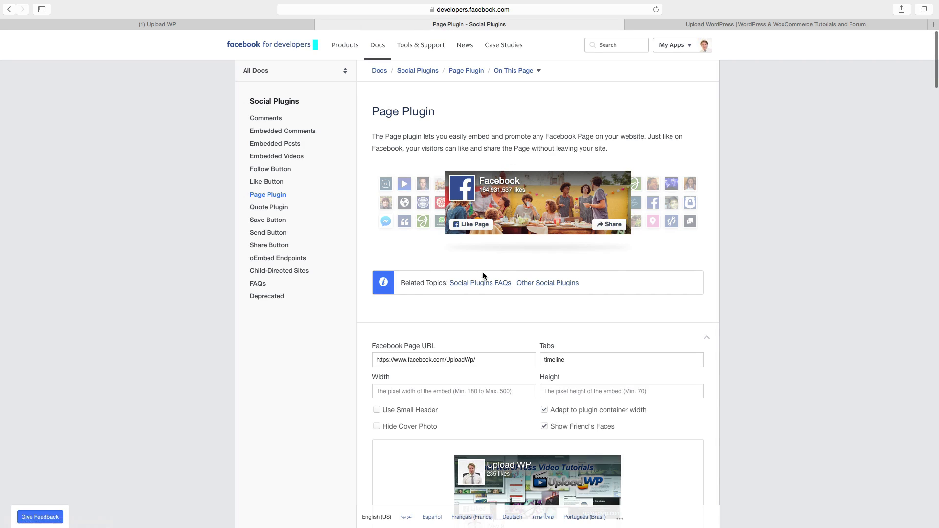
scroll(483, 273, down, 4)
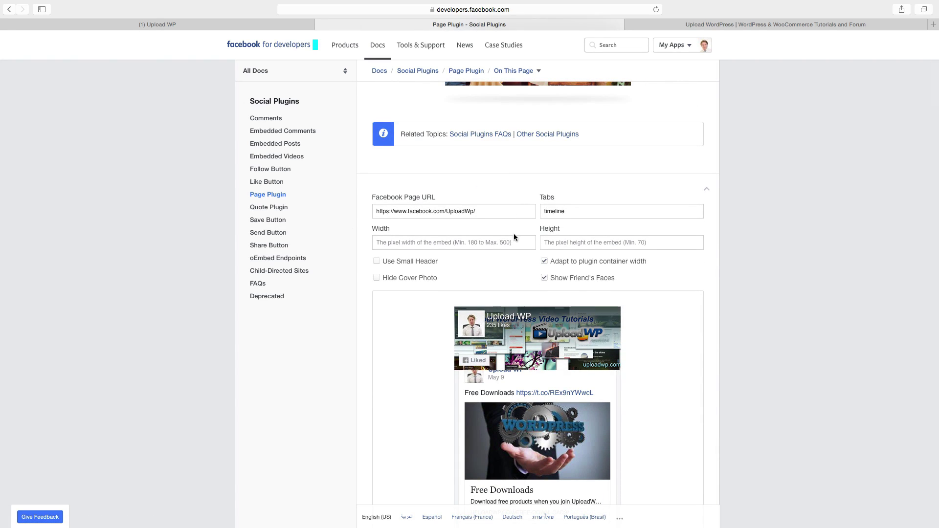
- Delete 'timeline' and 'messages' from the Page Plugin Tabs field, leaving it empty
drag(539, 197, 548, 196)
scroll(557, 307, down, 3)
scroll(557, 306, down, 5)
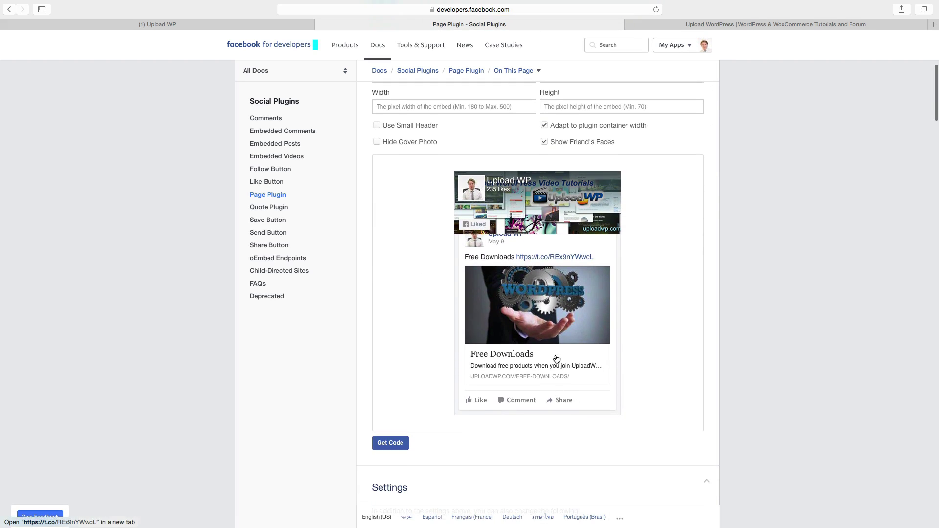
scroll(550, 117, up, 3)
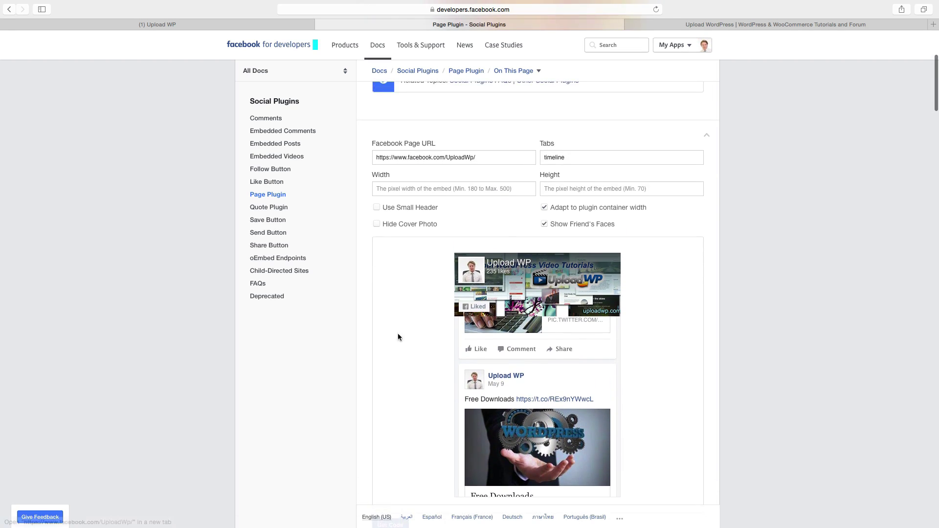
scroll(401, 338, down, 3)
scroll(404, 343, down, 2)
scroll(407, 265, up, 4)
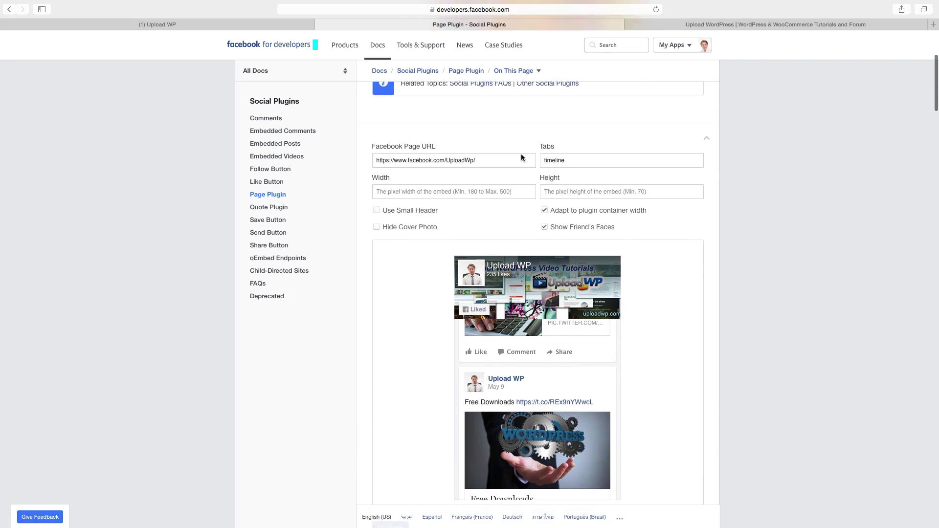
scroll(522, 157, up, 1)
double_click(570, 215)
key(BackSpace)
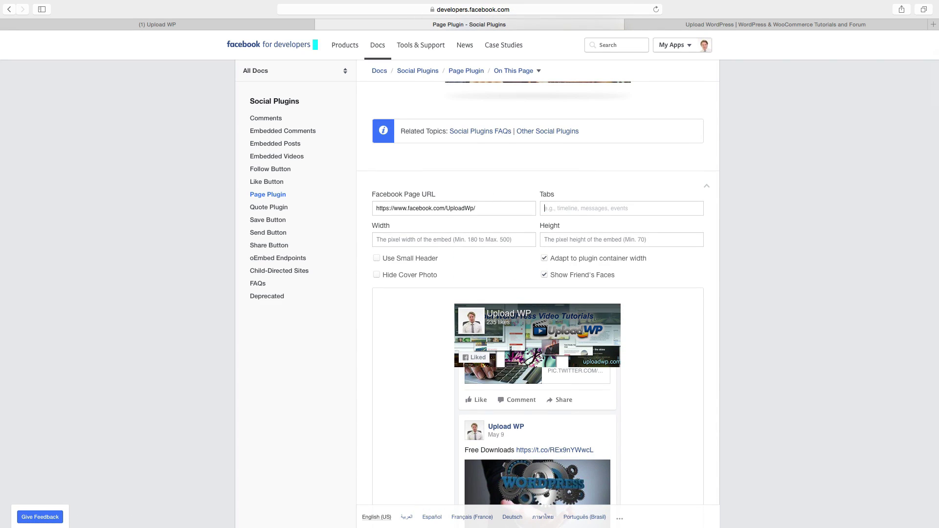
text(messages)
scroll(492, 273, down, 3)
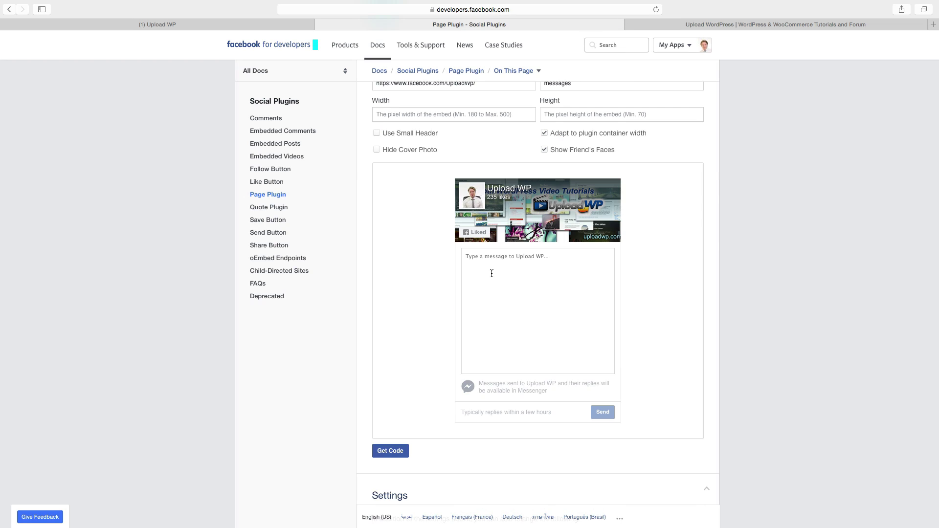
scroll(492, 273, up, 4)
scroll(492, 273, down, 3)
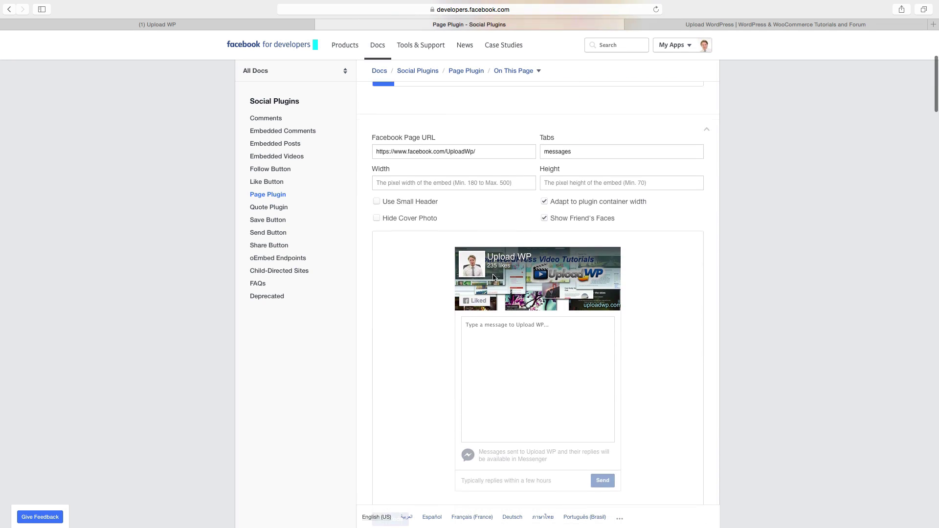
scroll(498, 294, down, 1)
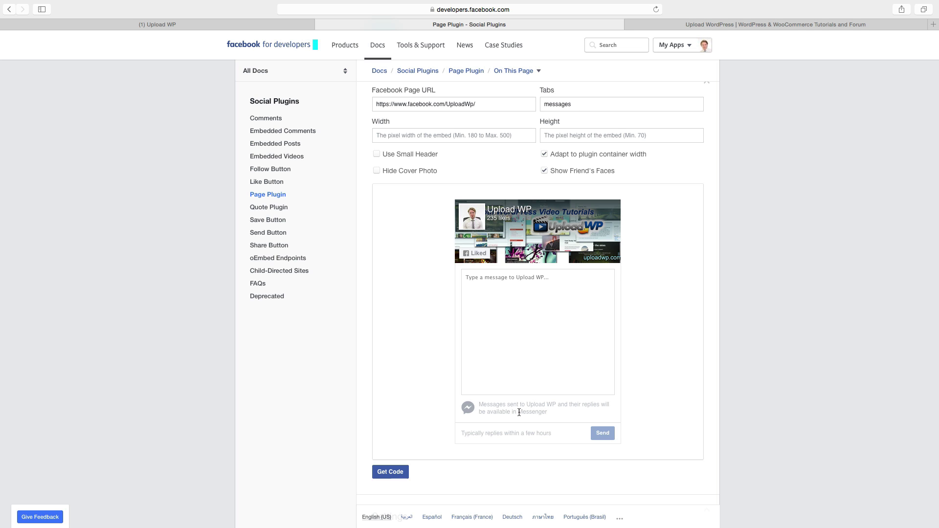
drag(524, 412, 545, 411)
scroll(408, 379, up, 5)
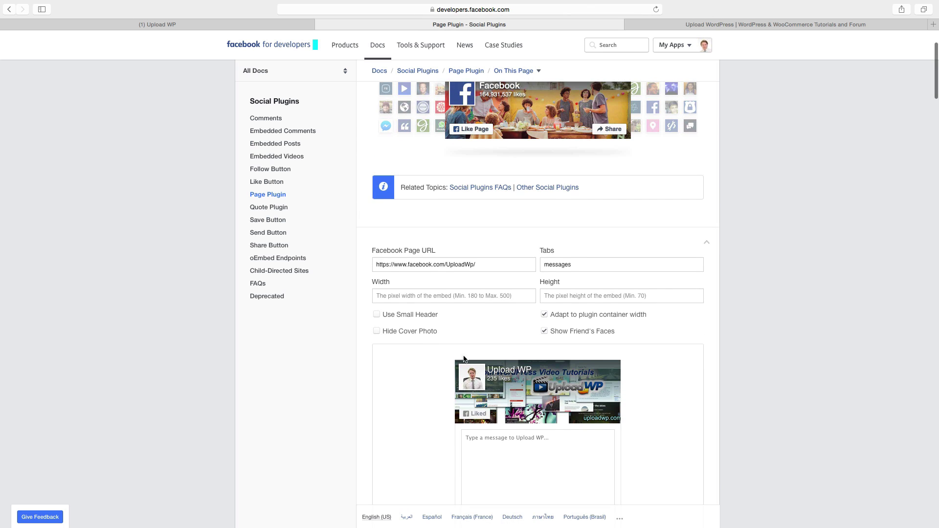
drag(574, 261, 512, 254)
key(BackSpace)
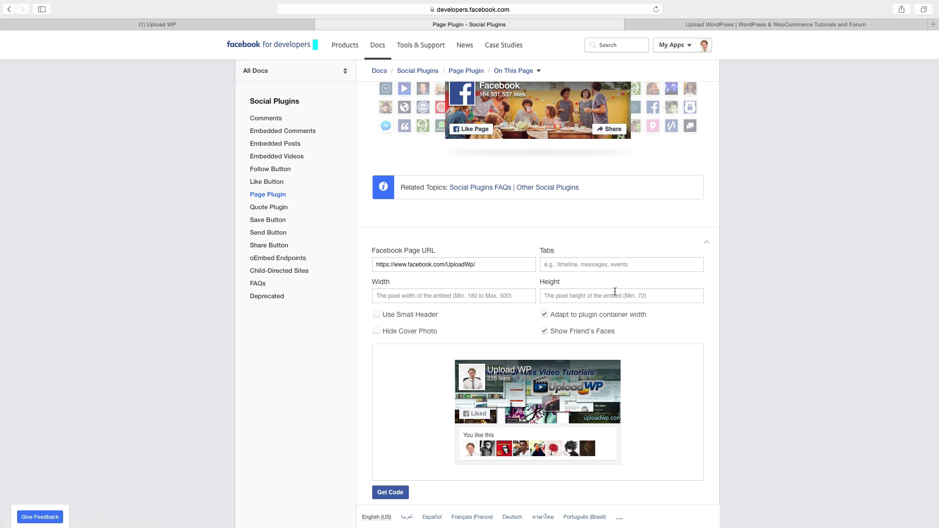
- Enable Use Small Header, keep the cover photo, and uncheck Show Friend's Faces
click(417, 316)
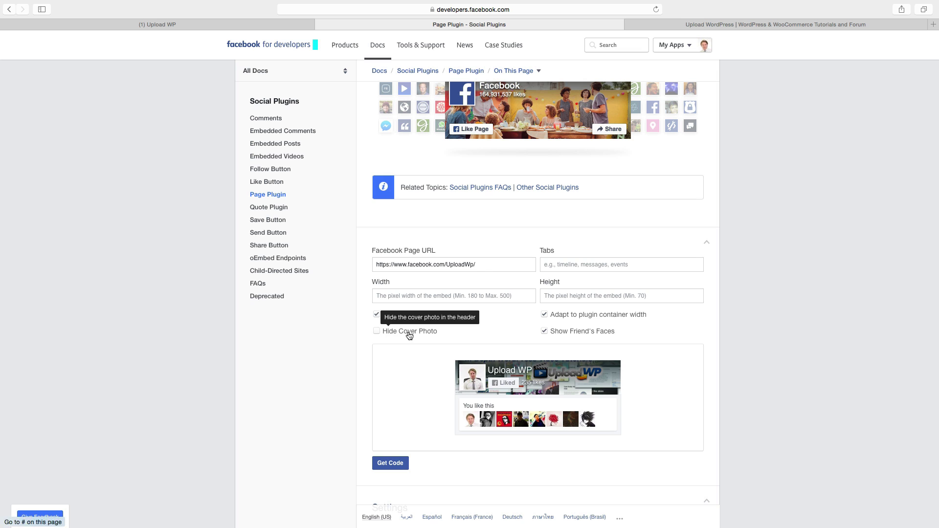
click(375, 333)
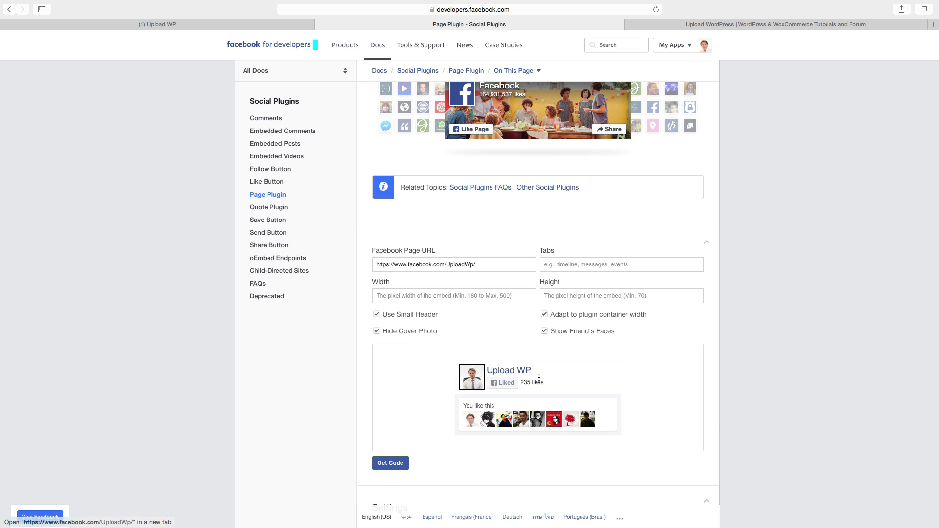
click(377, 334)
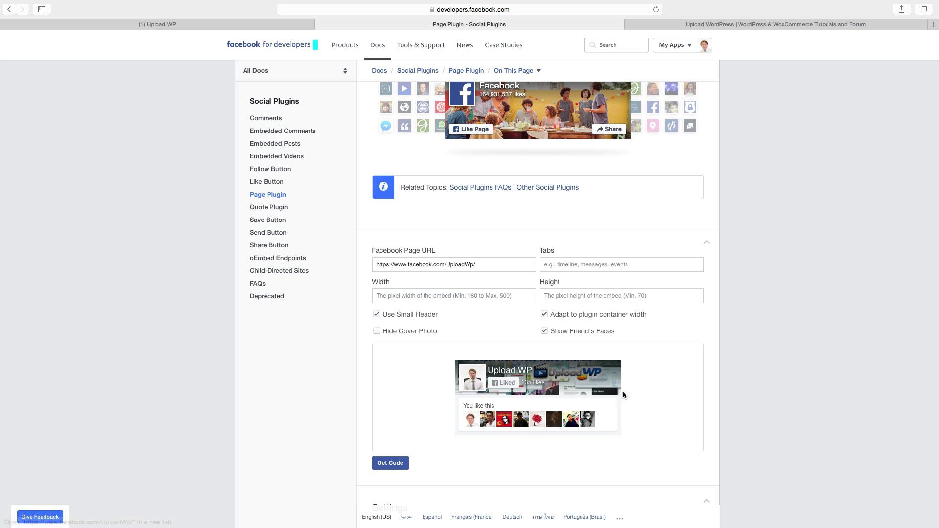
click(545, 331)
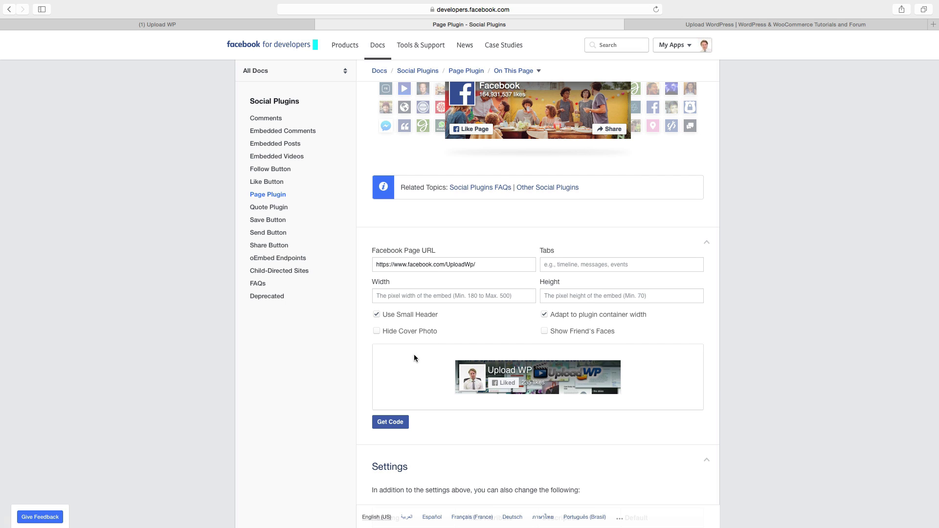
scroll(414, 360, down, 1)
- Generate the plugin's IFrame code with 'upload wp' as the App ID
click(394, 396)
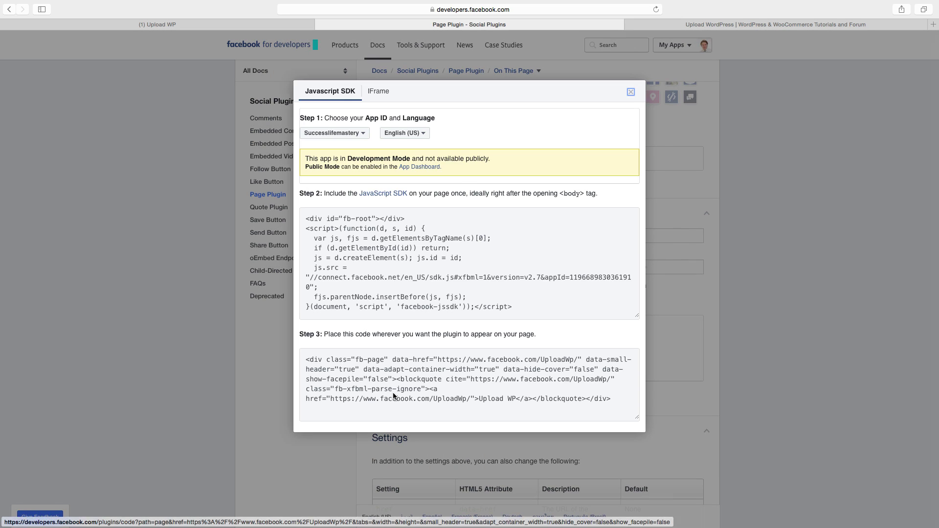
click(379, 94)
click(367, 133)
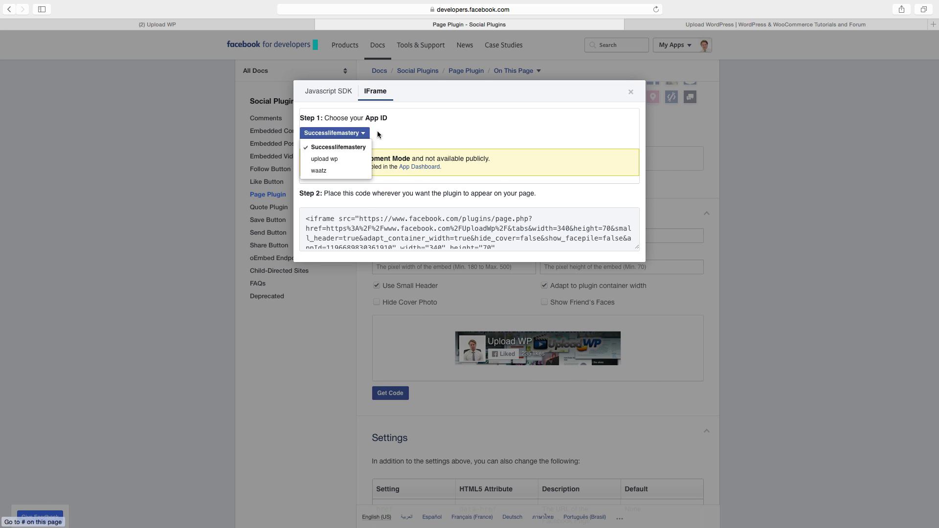
click(344, 135)
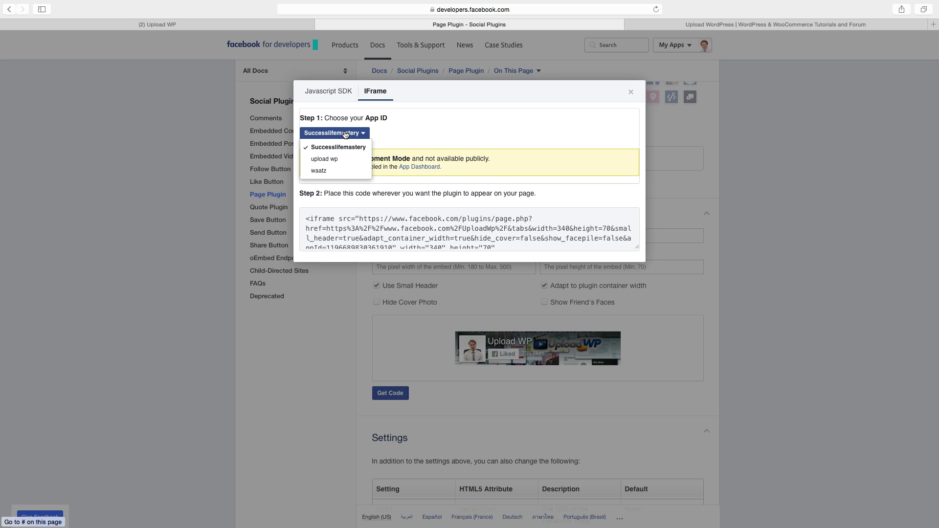
click(325, 159)
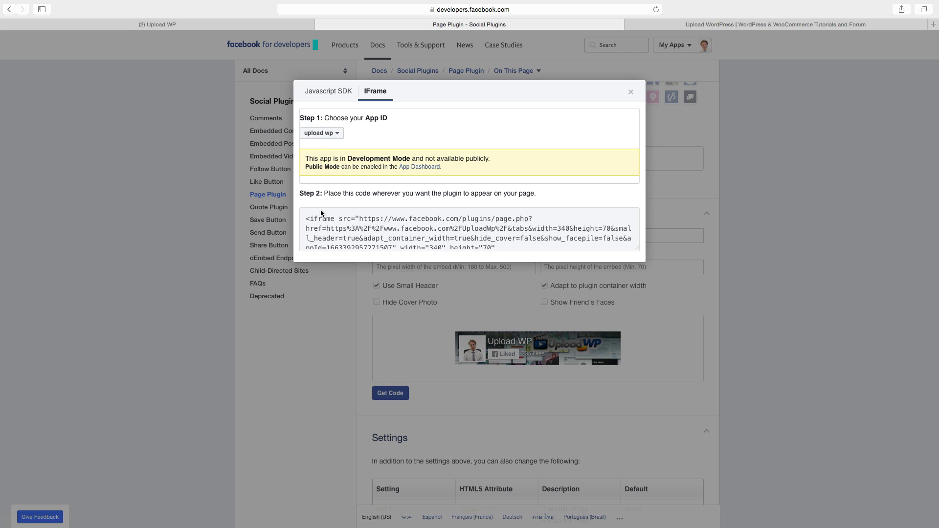
- Select and copy the entire iframe embed code
drag(304, 218, 457, 248)
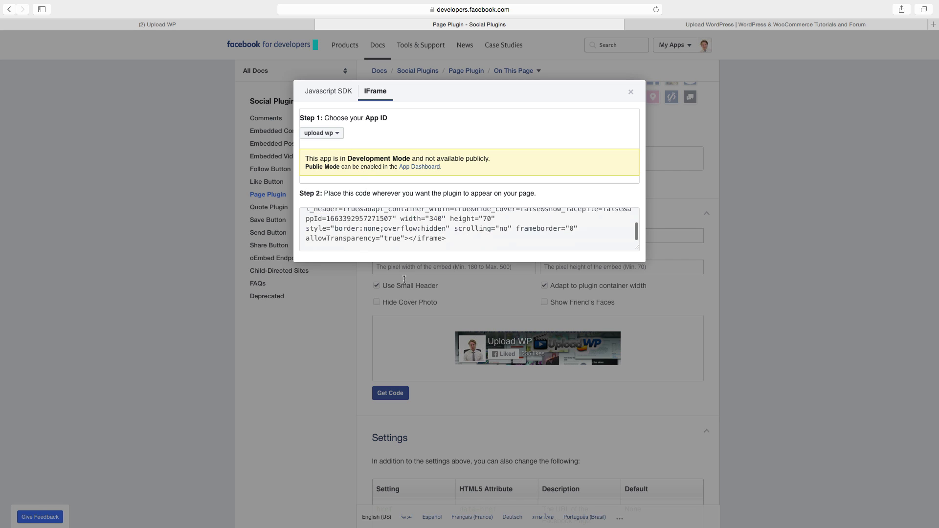
right_click(418, 227)
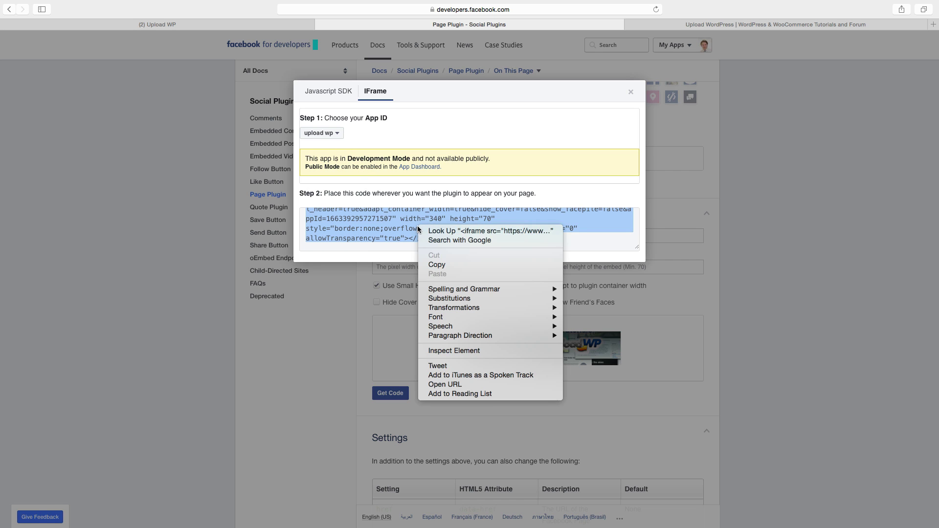
click(443, 267)
- In WordPress Widgets, add a Text widget to the Newspaper default sidebar
click(715, 27)
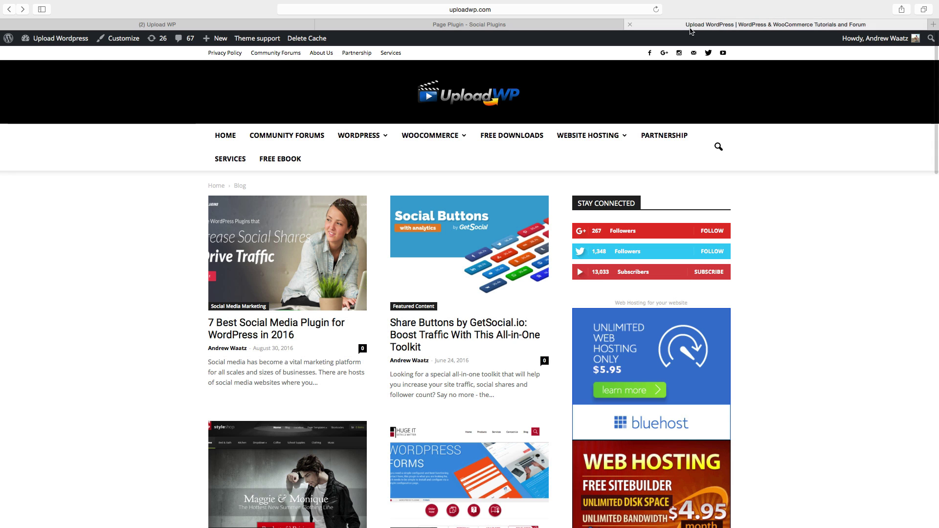
click(35, 98)
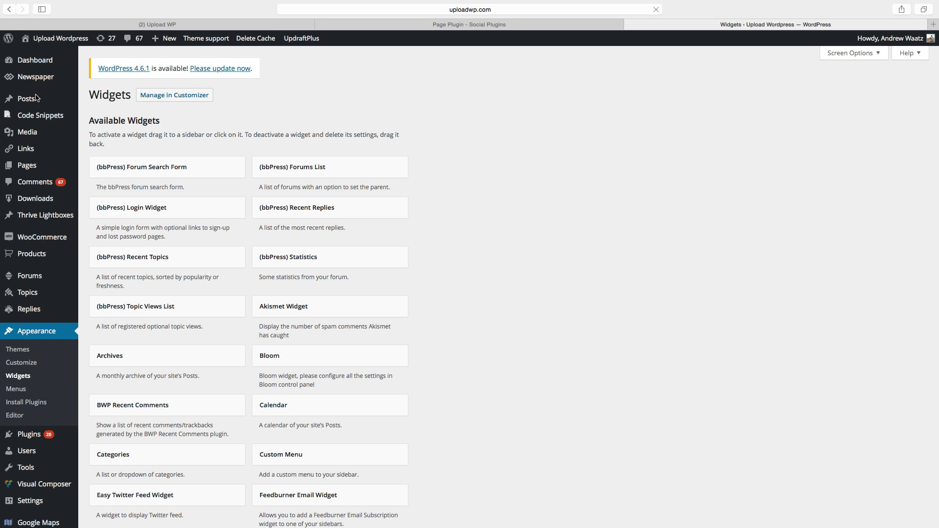
scroll(123, 241, down, 2)
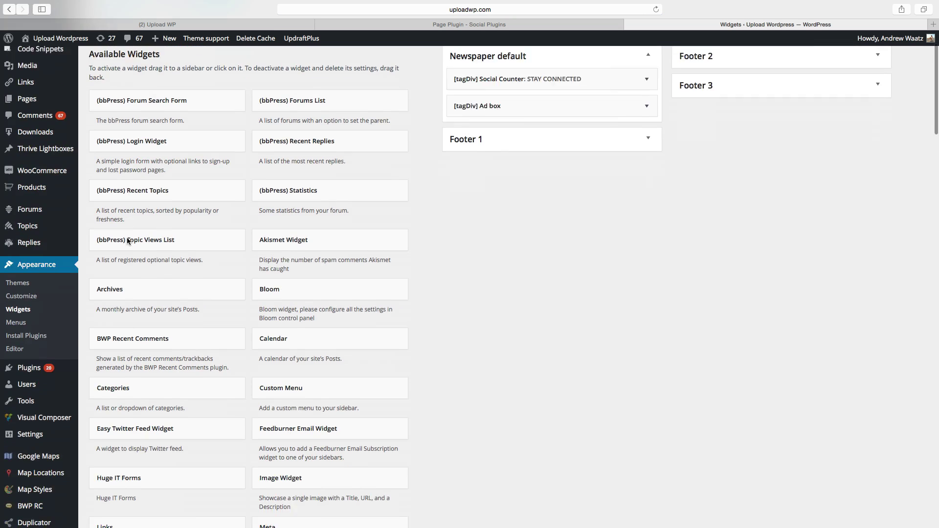
scroll(123, 241, down, 3)
scroll(123, 240, down, 2)
scroll(120, 245, down, 3)
scroll(113, 252, down, 2)
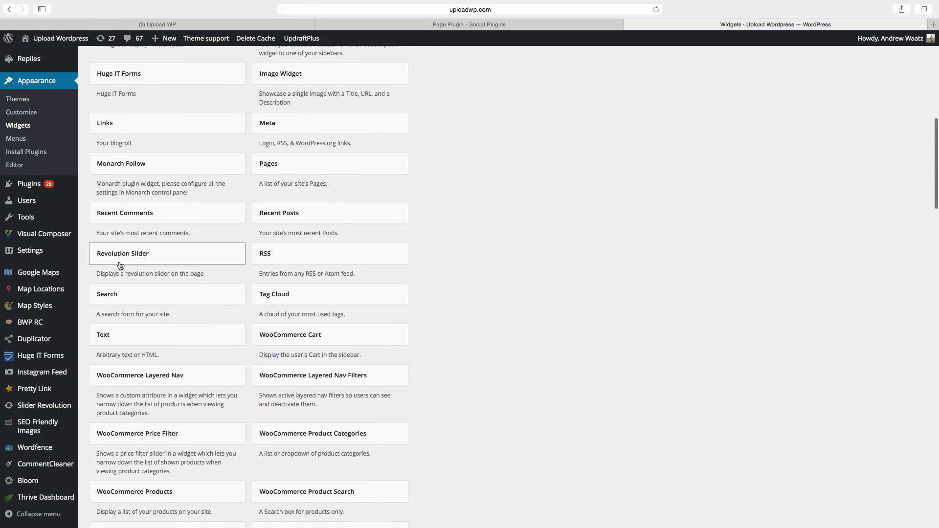
scroll(120, 210, down, 1)
click(149, 317)
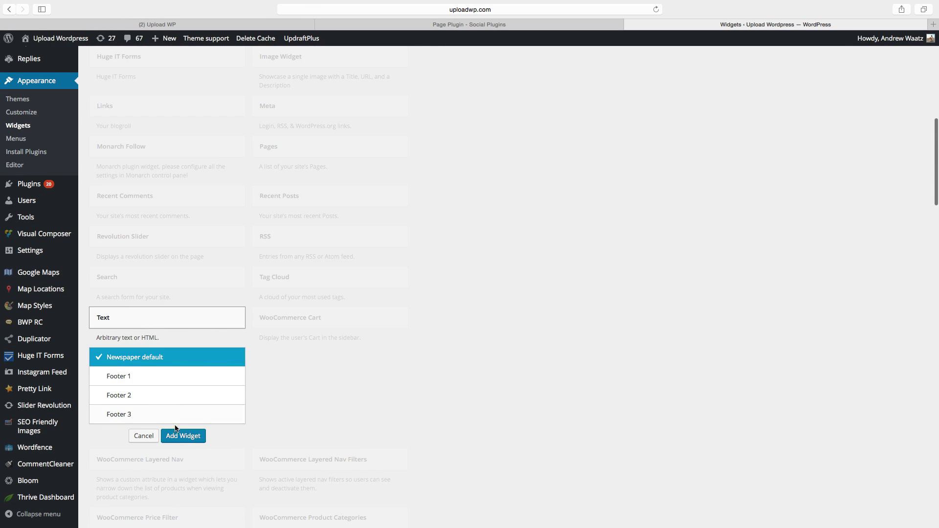
click(177, 438)
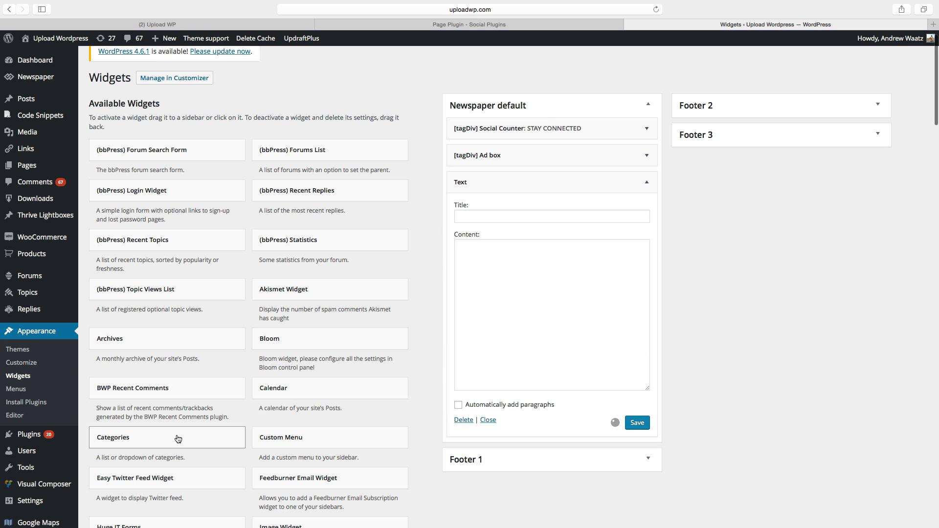
- Paste the Facebook iframe code into the Text widget's content and save it
click(493, 273)
key(super+v)
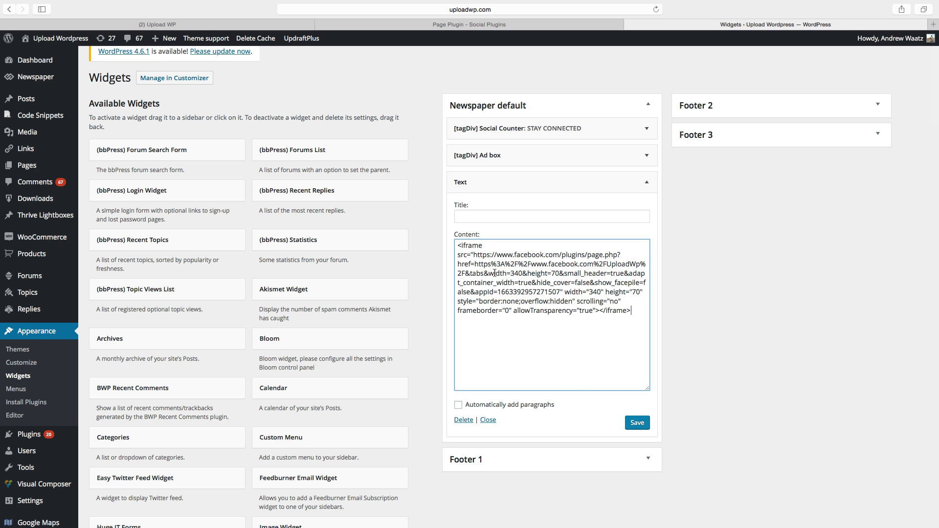
click(636, 424)
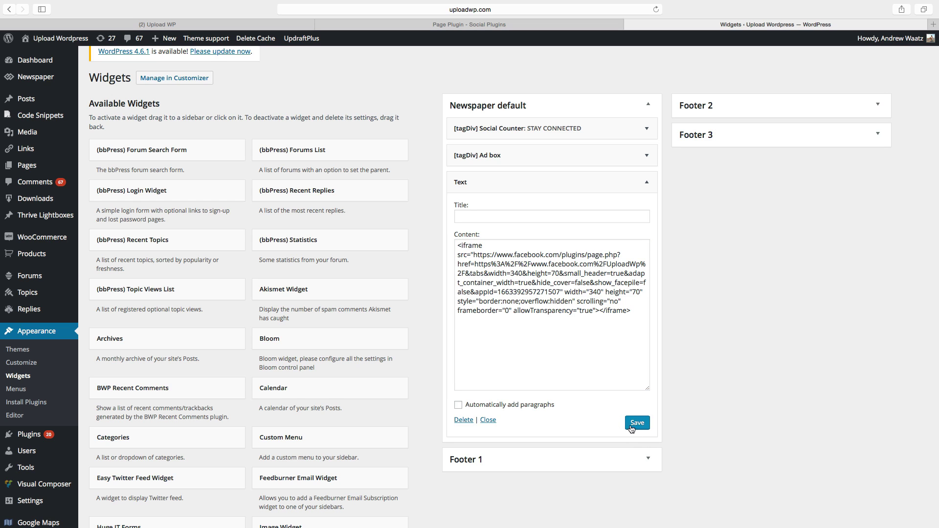
- Move the Text widget above Social Counter, then open the site's Free Ebook page
drag(555, 187, 555, 135)
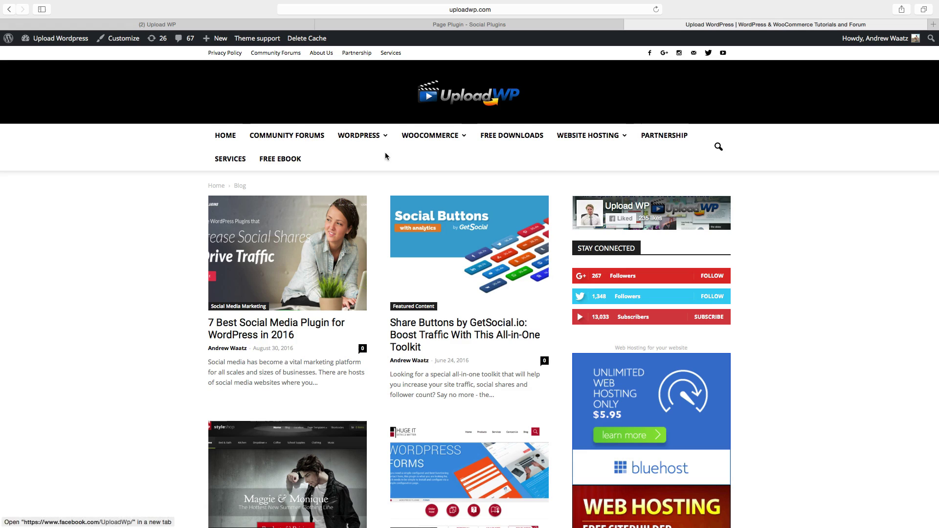
click(285, 160)
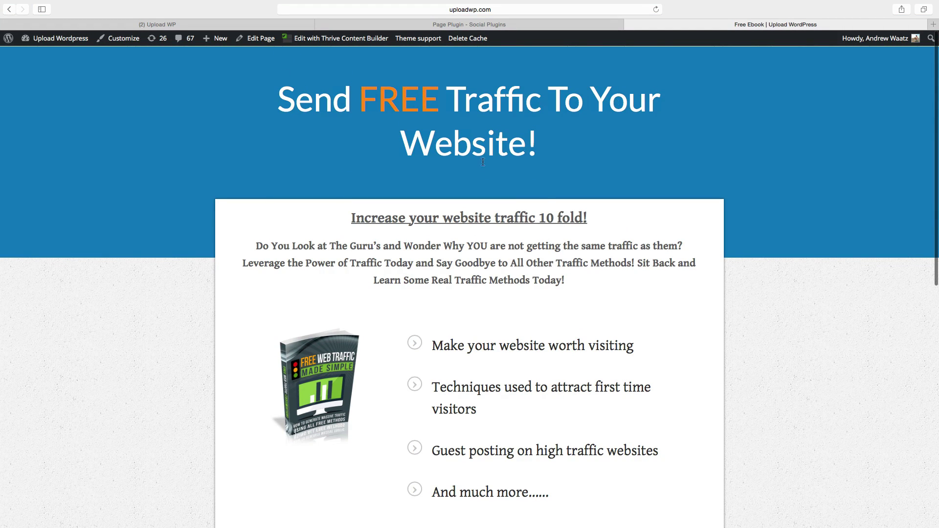
scroll(481, 162, down, 3)
scroll(399, 226, down, 3)
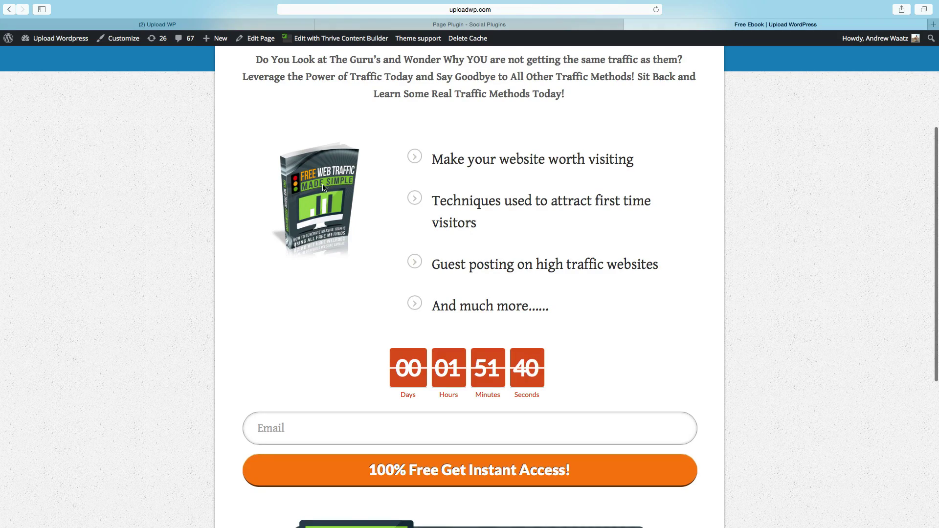
scroll(327, 189, down, 3)
scroll(327, 191, down, 5)
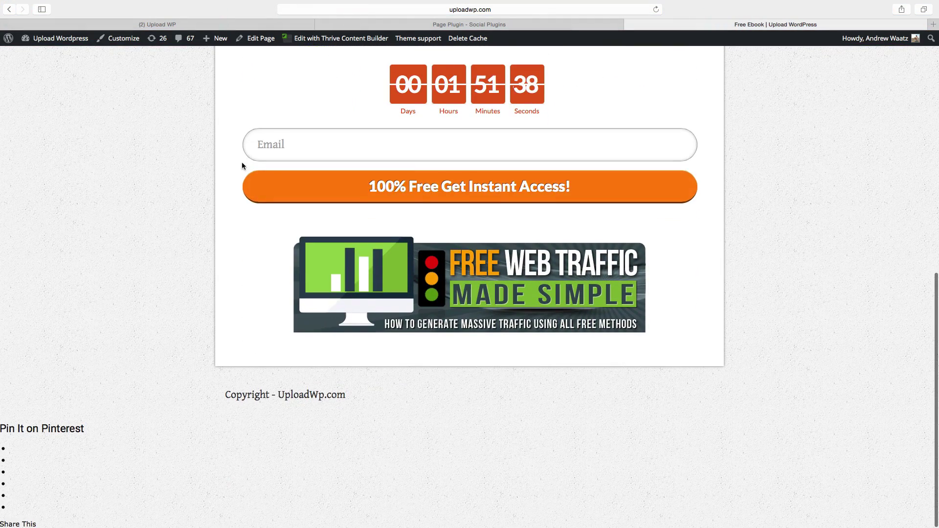